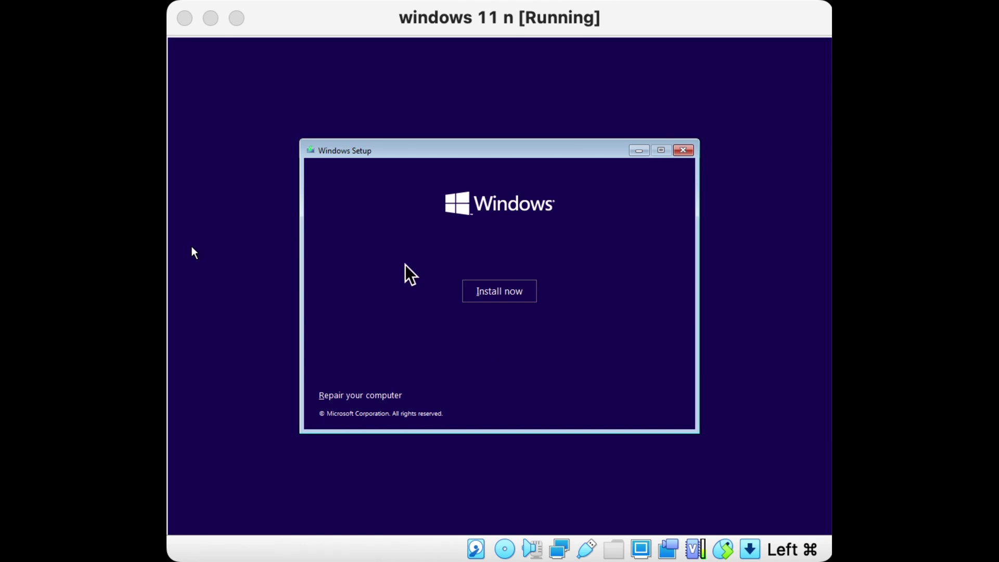
# Step: Begin installing Windows without a product key, choosing the Windows 11 Pro edition
pyautogui.click(475, 289)
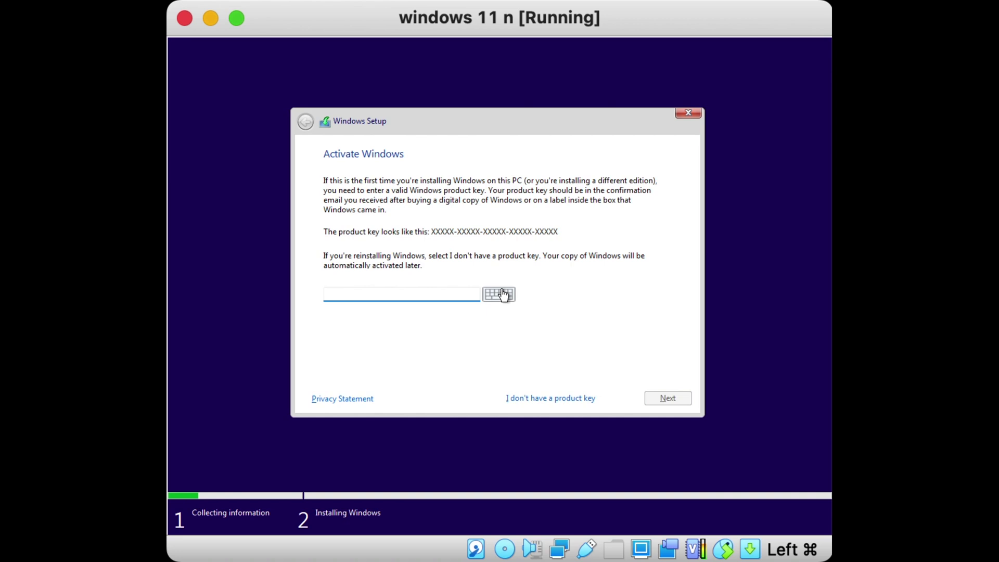
pyautogui.click(547, 399)
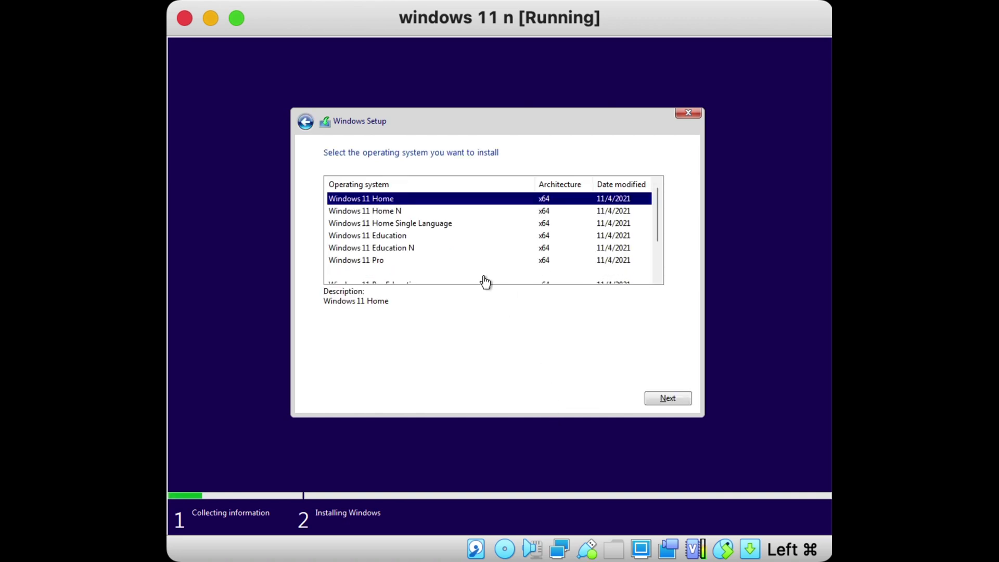
pyautogui.click(460, 262)
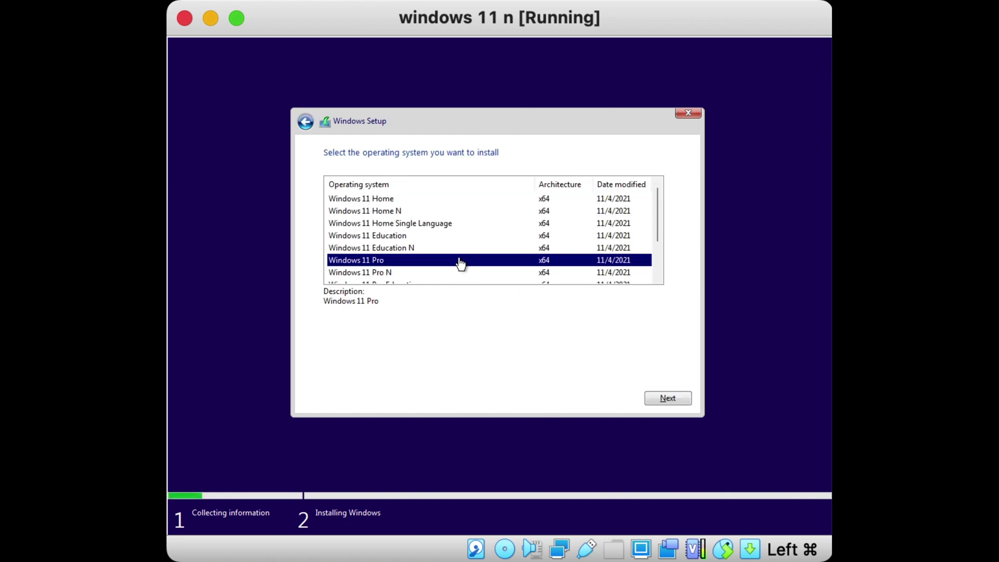
pyautogui.click(673, 398)
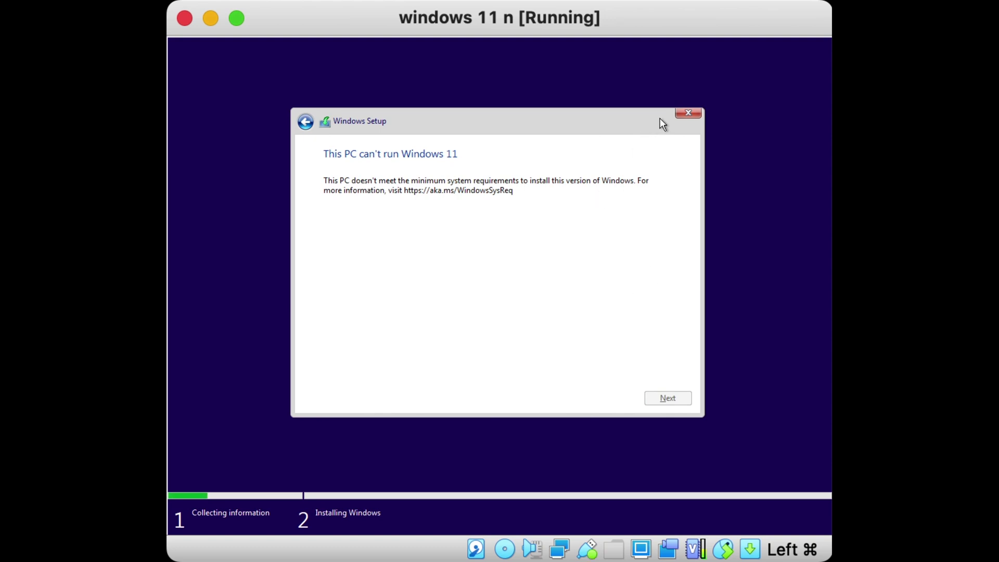
# Step: Dismiss the 'This PC can't run Windows 11' page and confirm quitting Setup
pyautogui.click(689, 111)
pyautogui.click(587, 339)
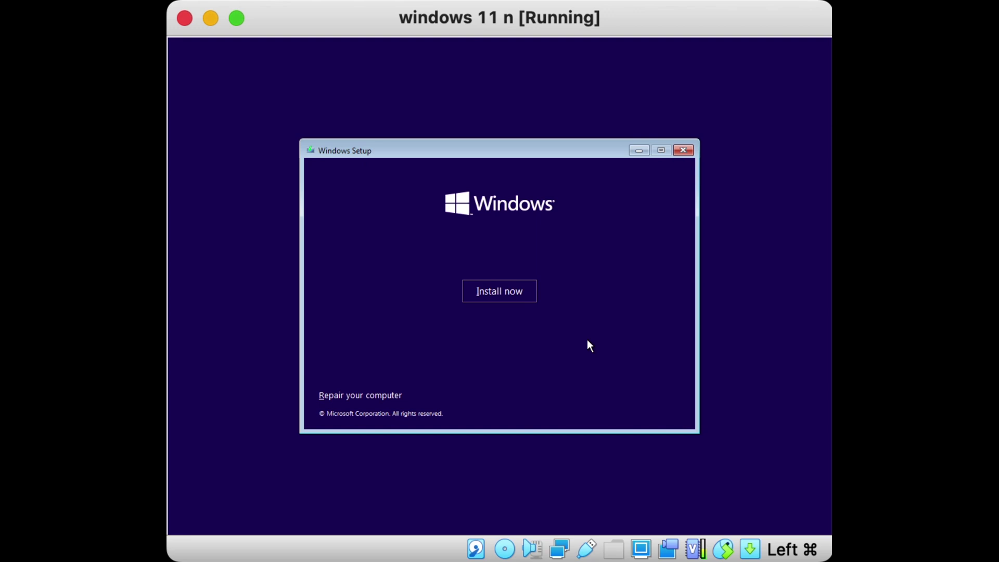
# Step: Bring up an administrator Command Prompt with Shift+F10 and run regedit
pyautogui.hotkey('shift', 'F10')
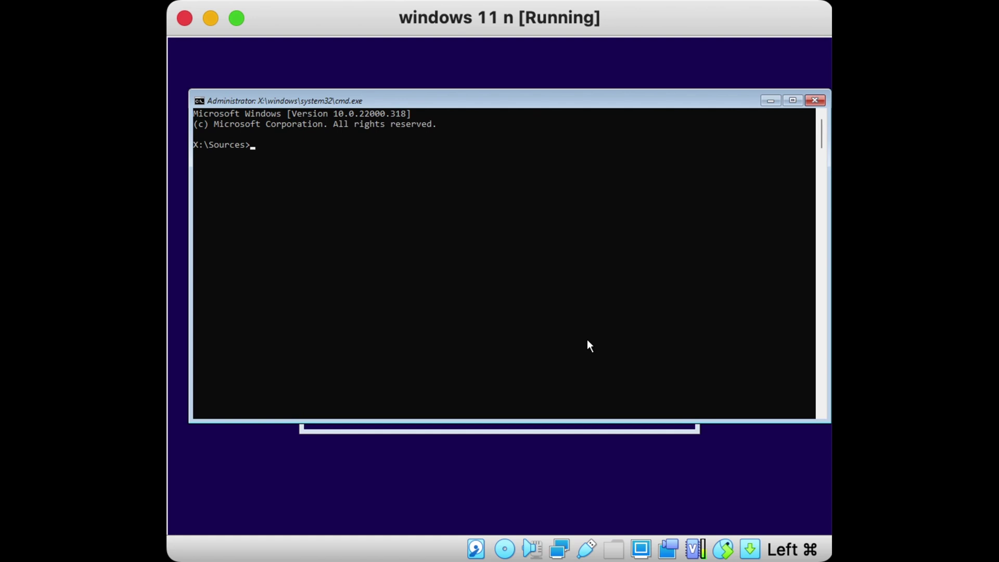
pyautogui.write('regedit')
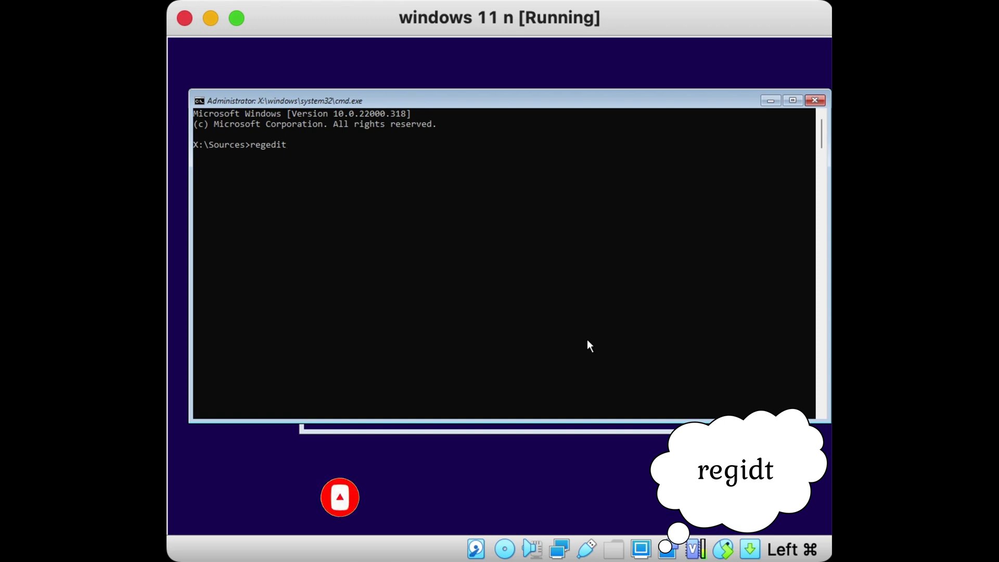
pyautogui.press('Return')
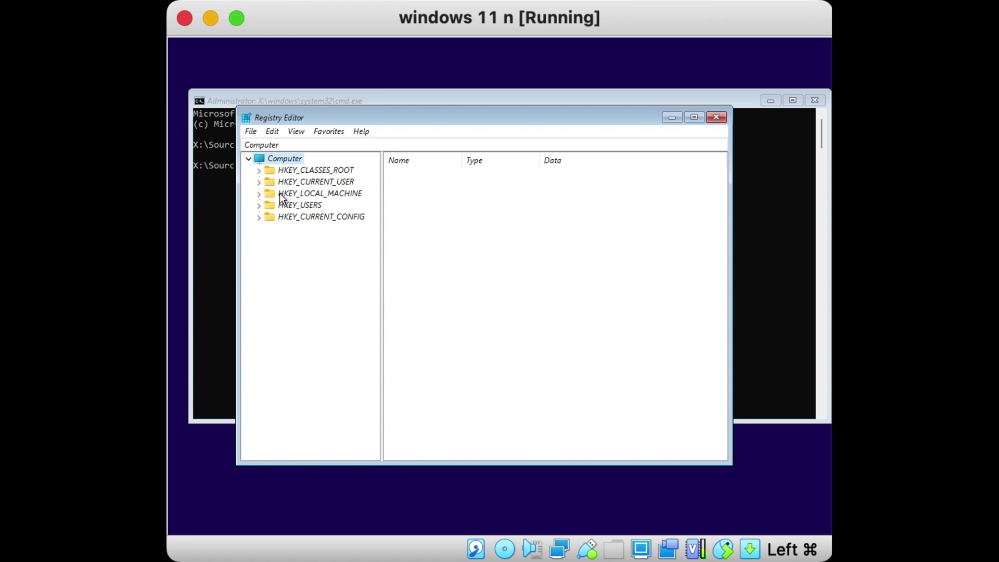
# Step: Navigate to HKEY_LOCAL_MACHINE\SYSTEM\Setup and expand it to reveal AllowStart, Pid and SETUPCL
pyautogui.click(260, 195)
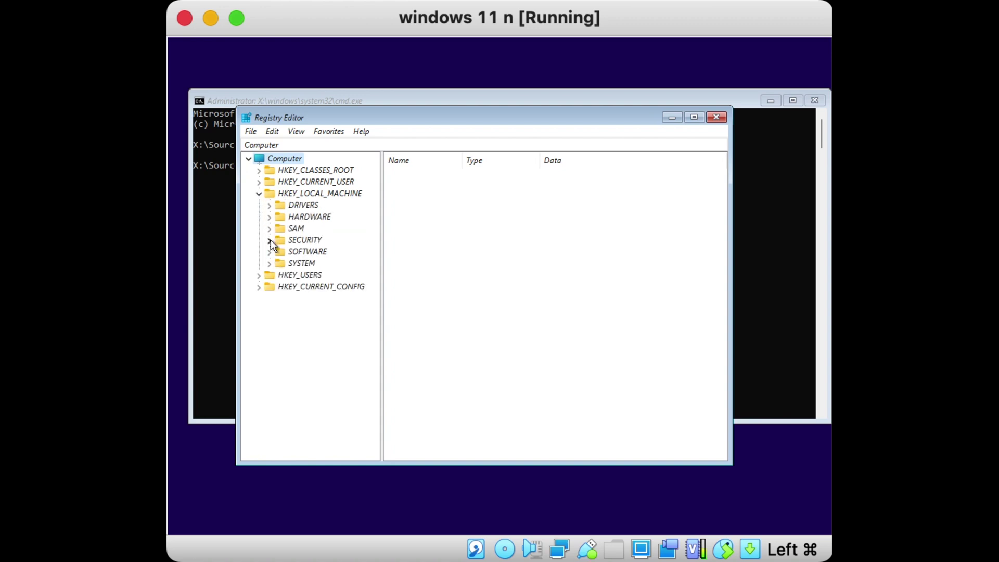
pyautogui.click(270, 263)
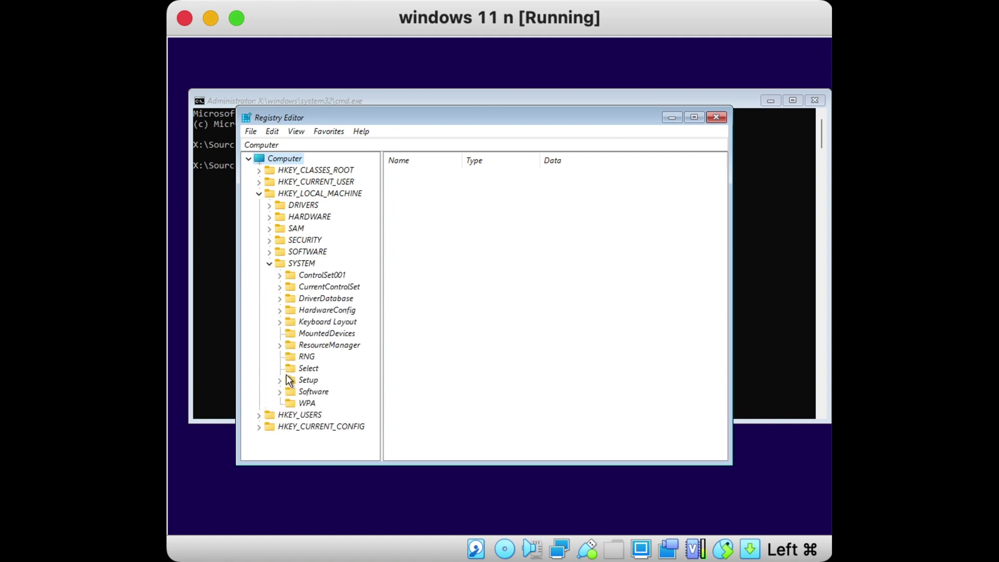
pyautogui.click(299, 381)
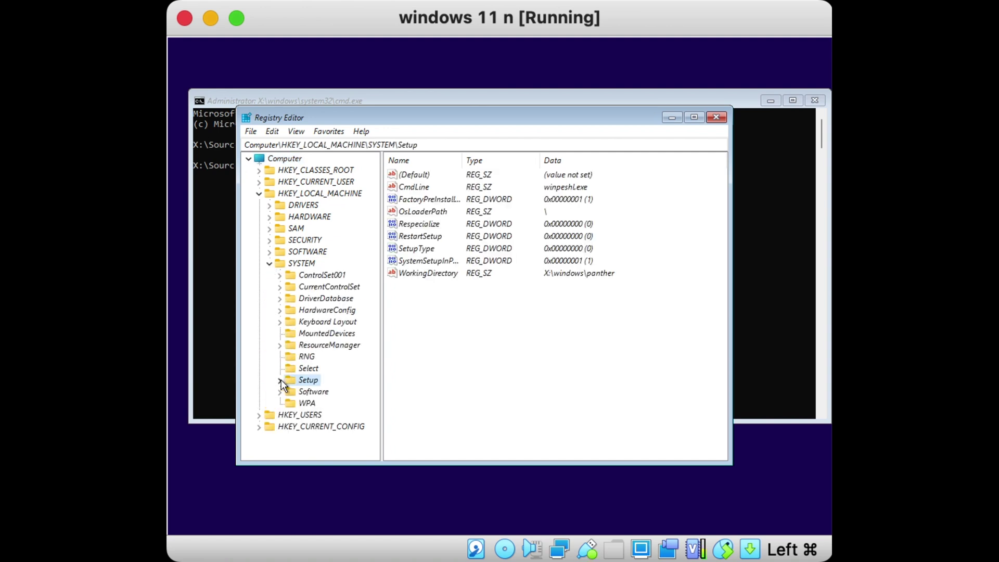
pyautogui.click(278, 380)
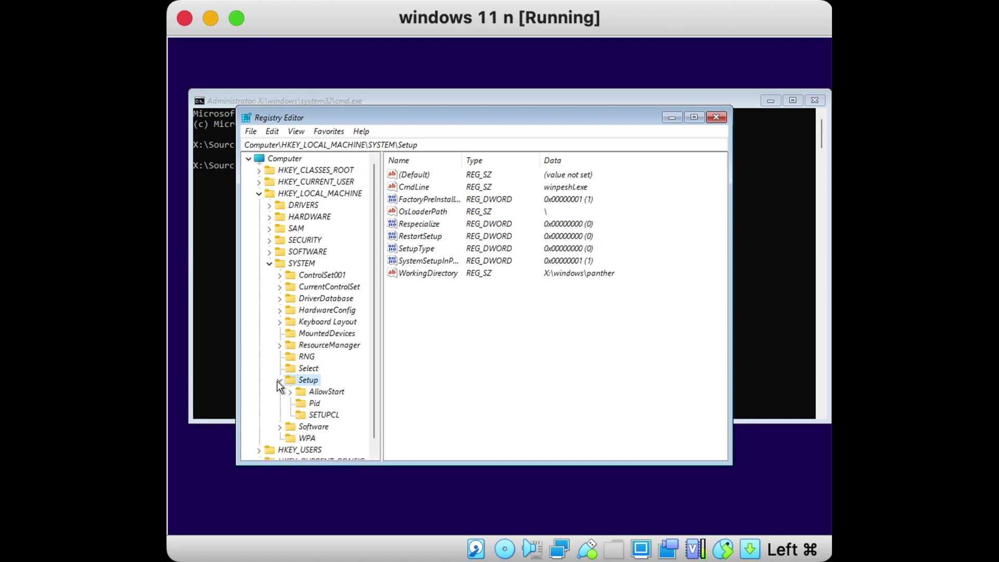
# Step: Create a new key named LabConfig under the Setup key
pyautogui.rightClick(305, 381)
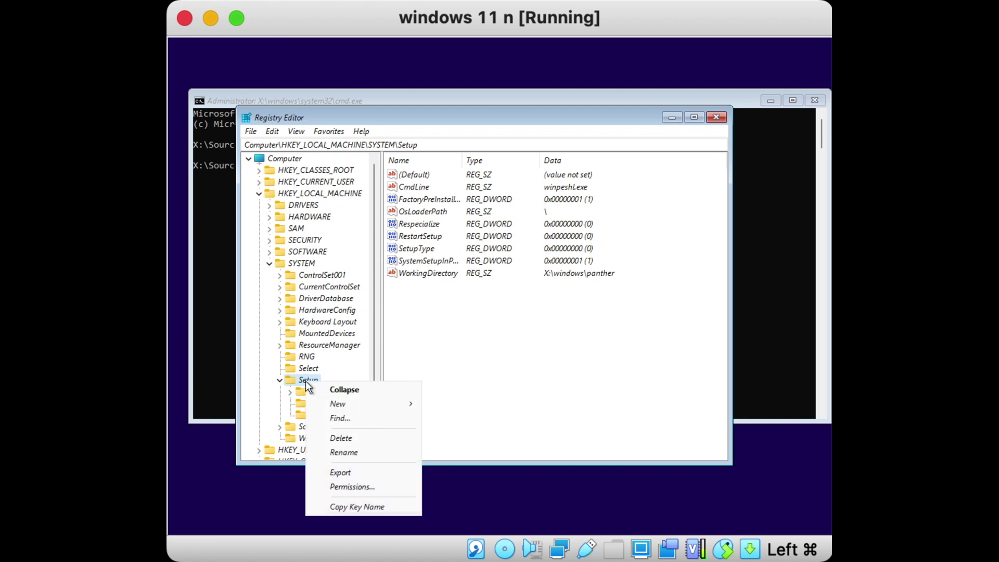
pyautogui.moveTo(361, 407)
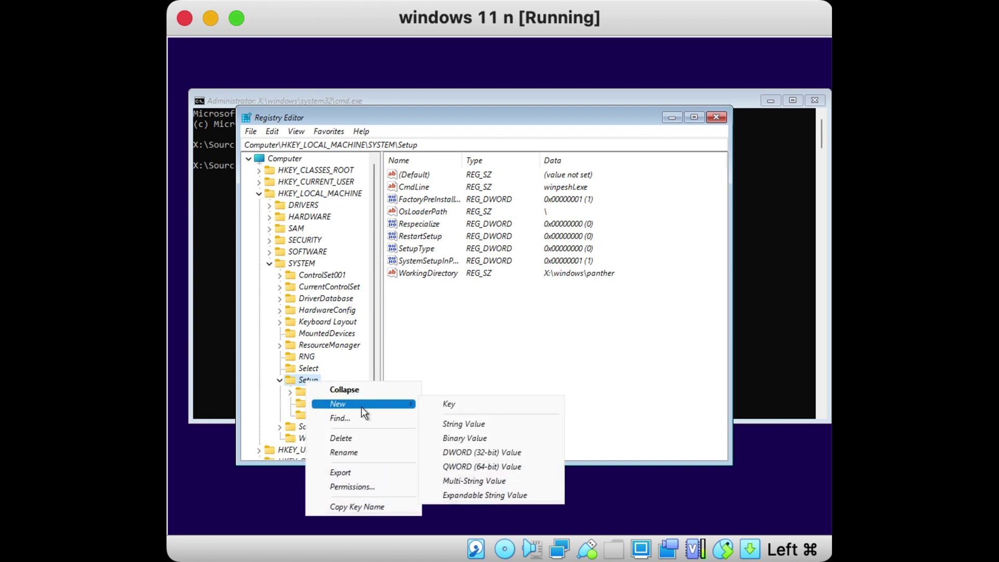
pyautogui.click(438, 404)
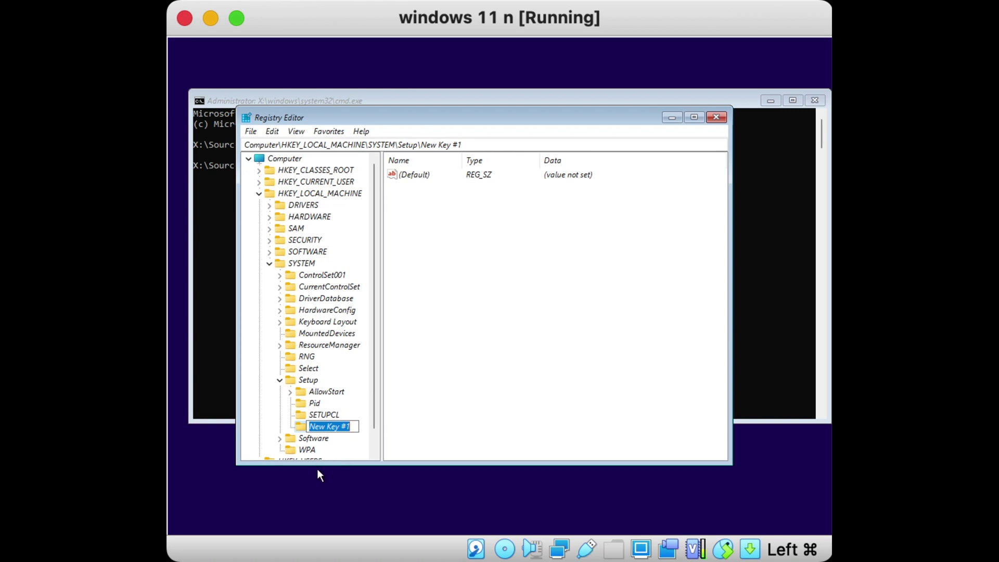
pyautogui.write('Lab')
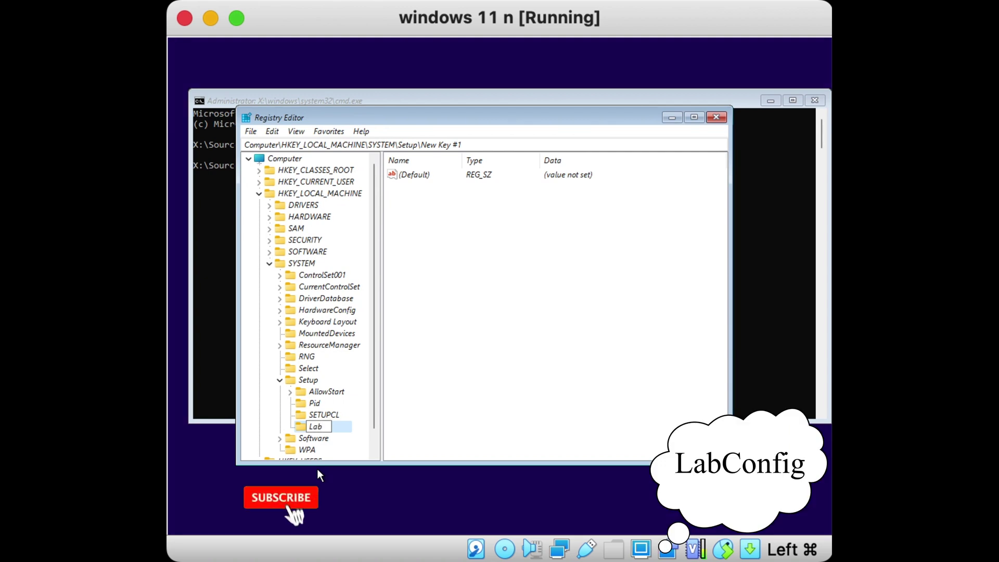
pyautogui.write('Config')
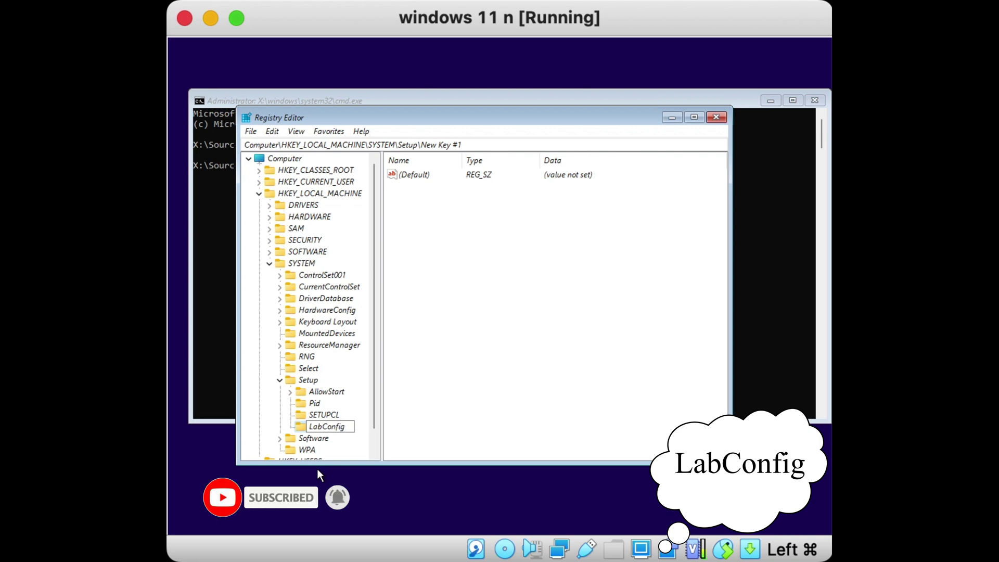
pyautogui.press('Return')
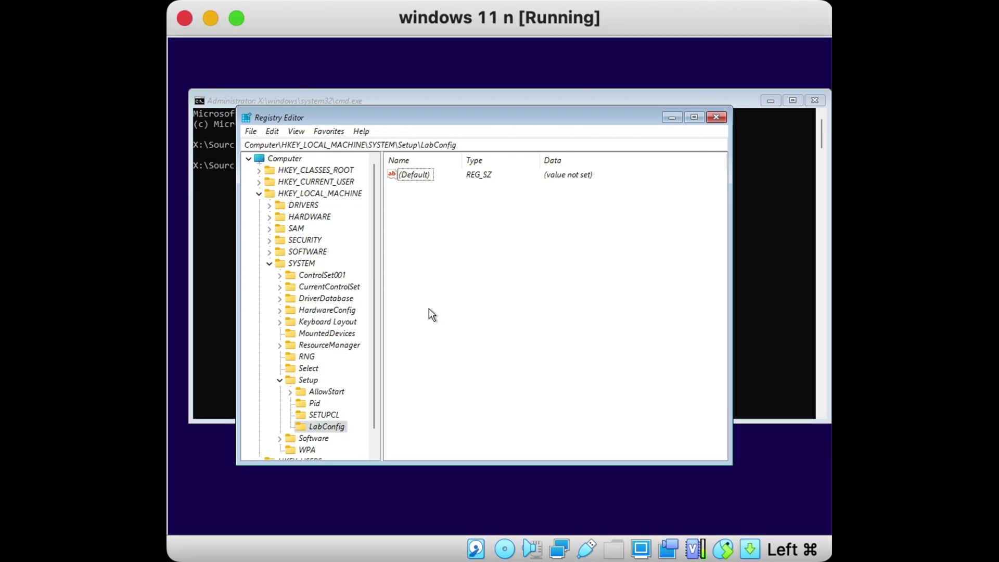
# Step: Add a DWORD (32-bit) value BypassTPMCheck to LabConfig and enter 1 as its data
pyautogui.rightClick(451, 260)
pyautogui.moveTo(481, 268)
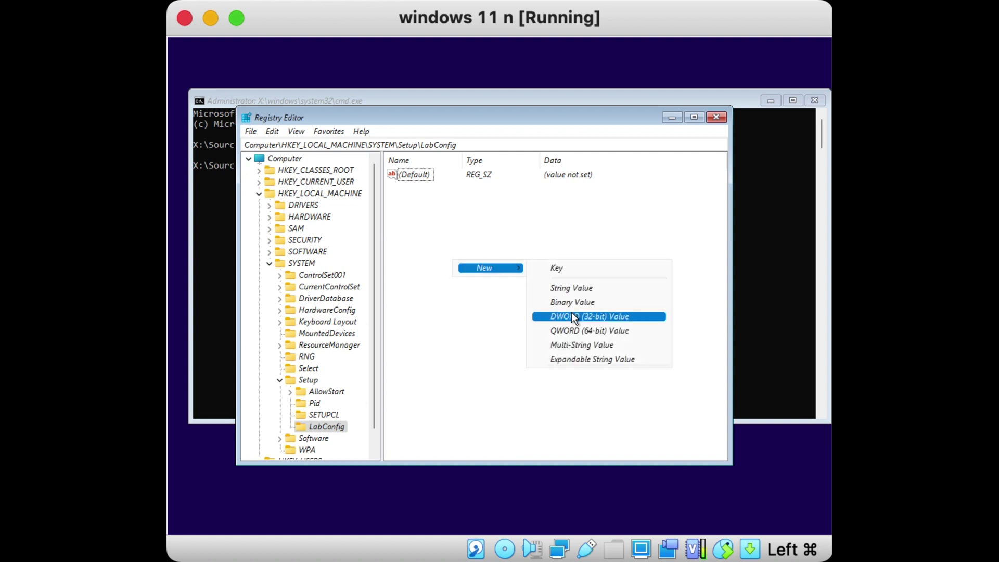
pyautogui.click(585, 316)
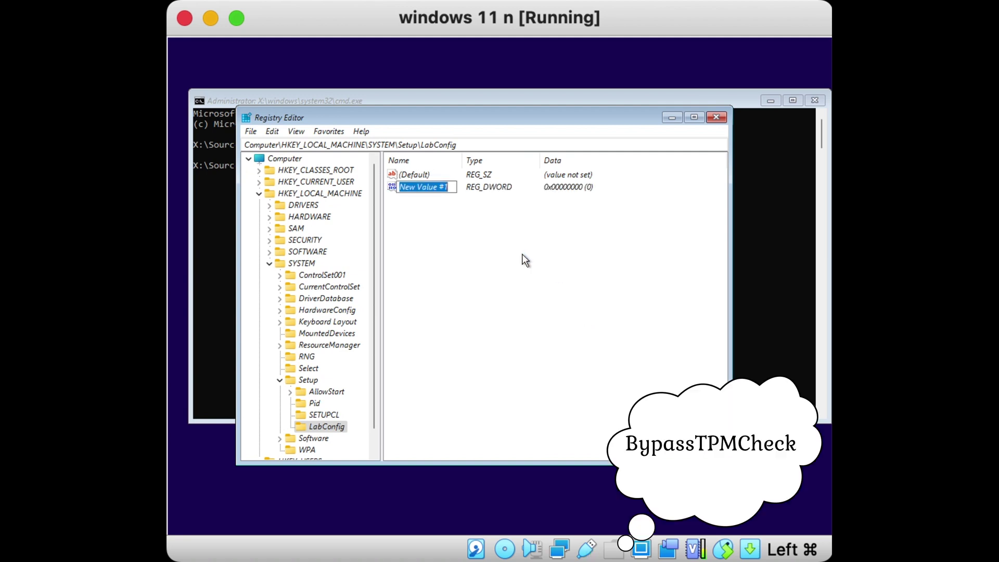
pyautogui.write('B')
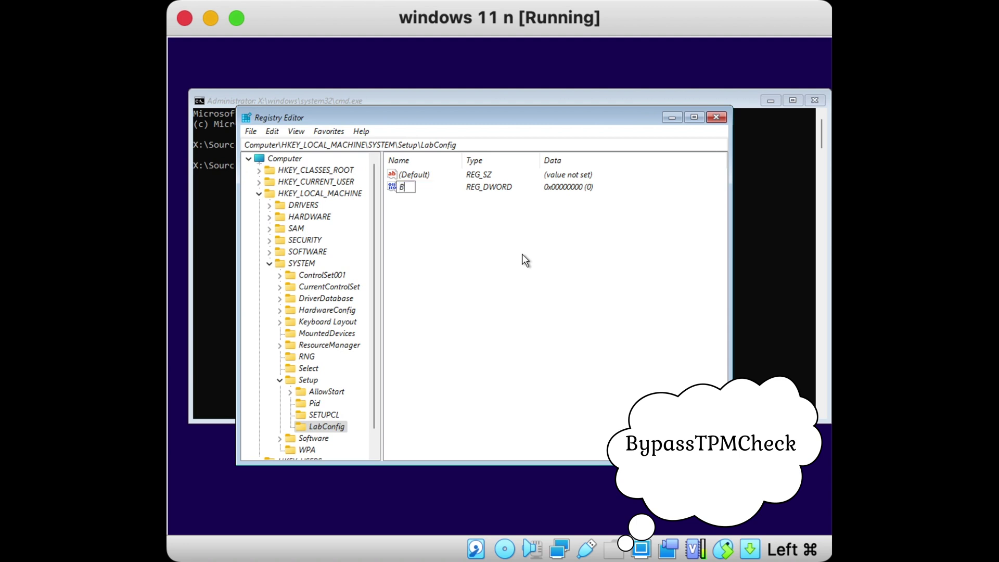
pyautogui.write('ypassTPMCheck')
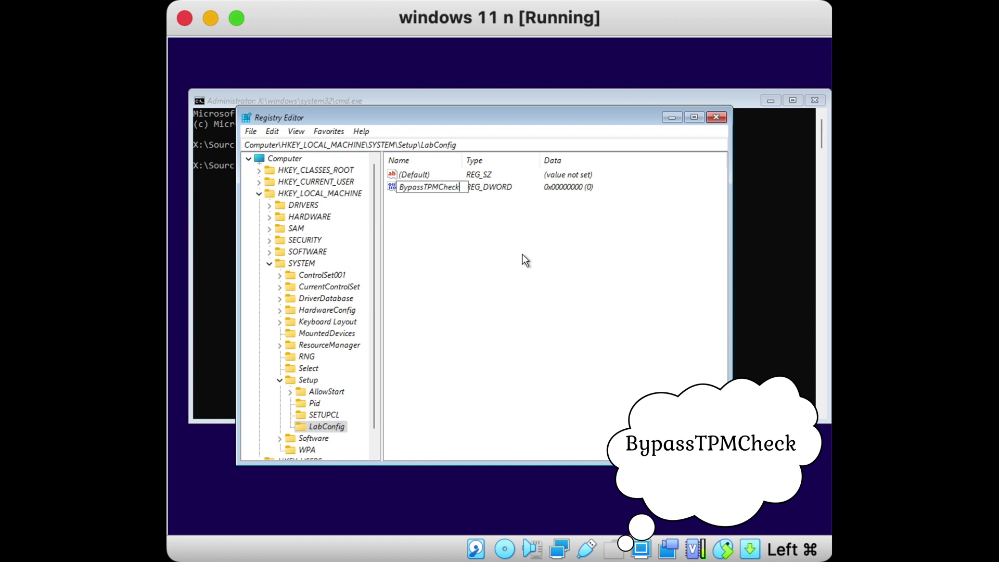
pyautogui.press('Return')
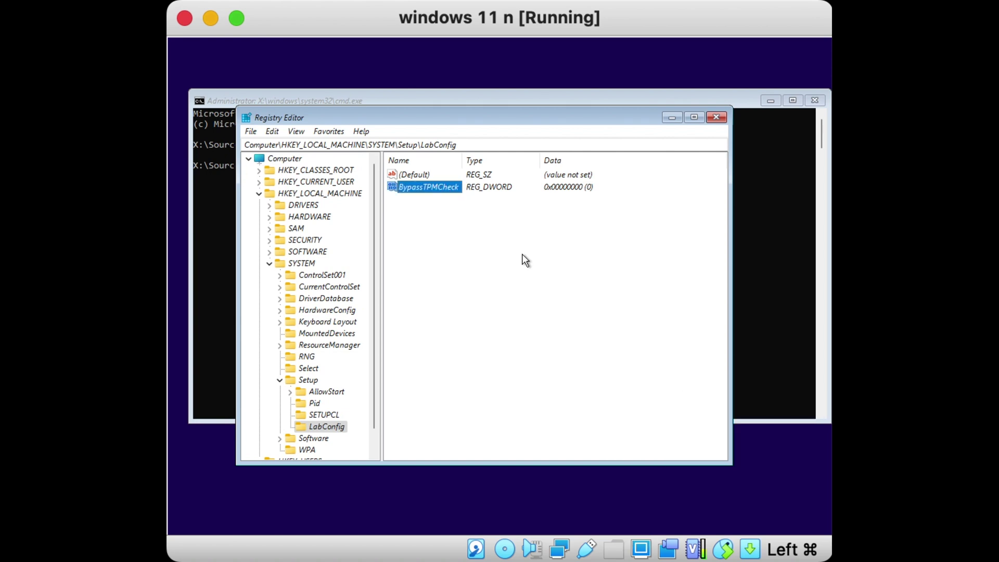
pyautogui.doubleClick(424, 188)
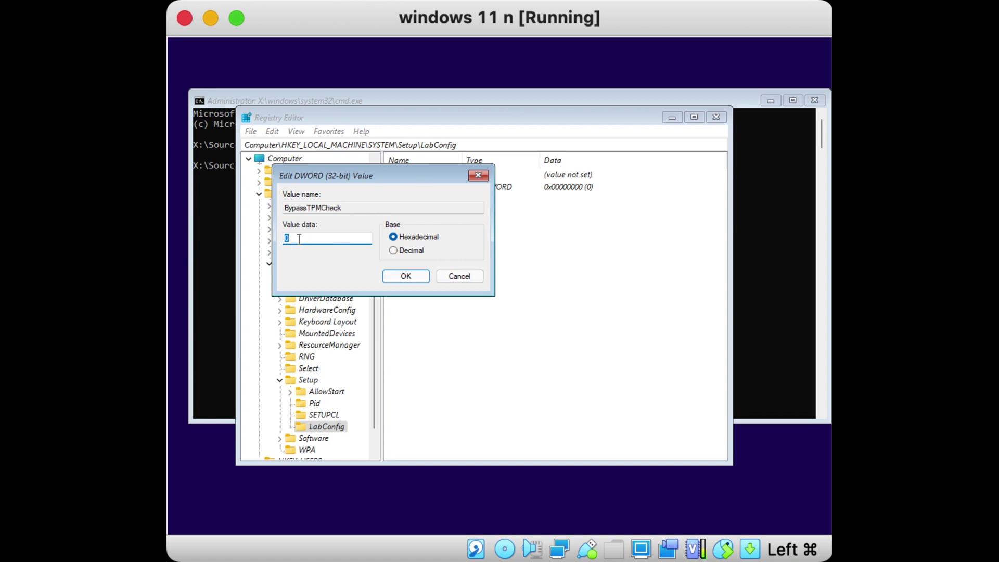
pyautogui.write('1')
# Step: Confirm BypassTPMCheck as 1, then add a BypassCPUCheck DWORD (32-bit) value with data 1
pyautogui.click(403, 276)
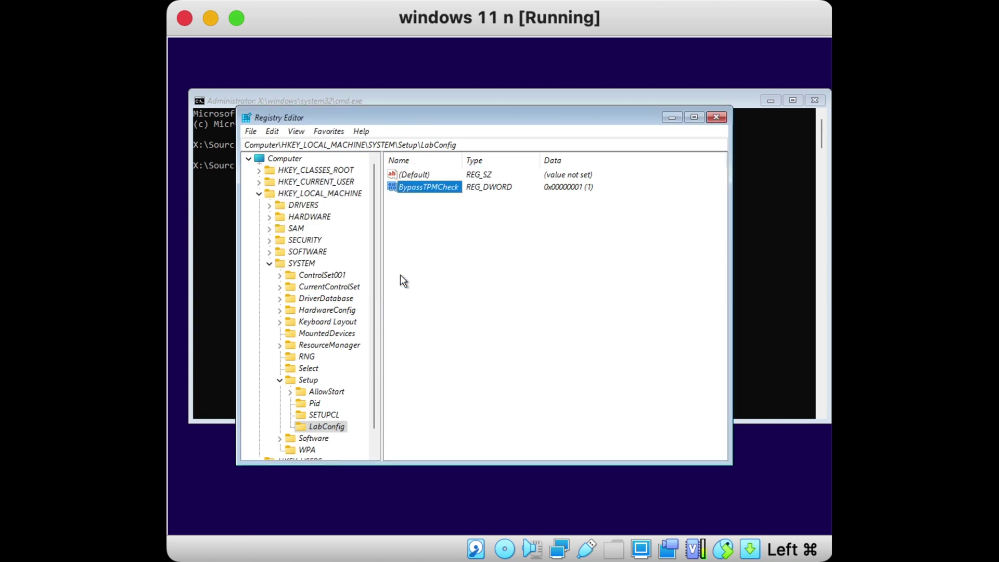
pyautogui.click(417, 218)
pyautogui.rightClick(417, 217)
pyautogui.moveTo(448, 223)
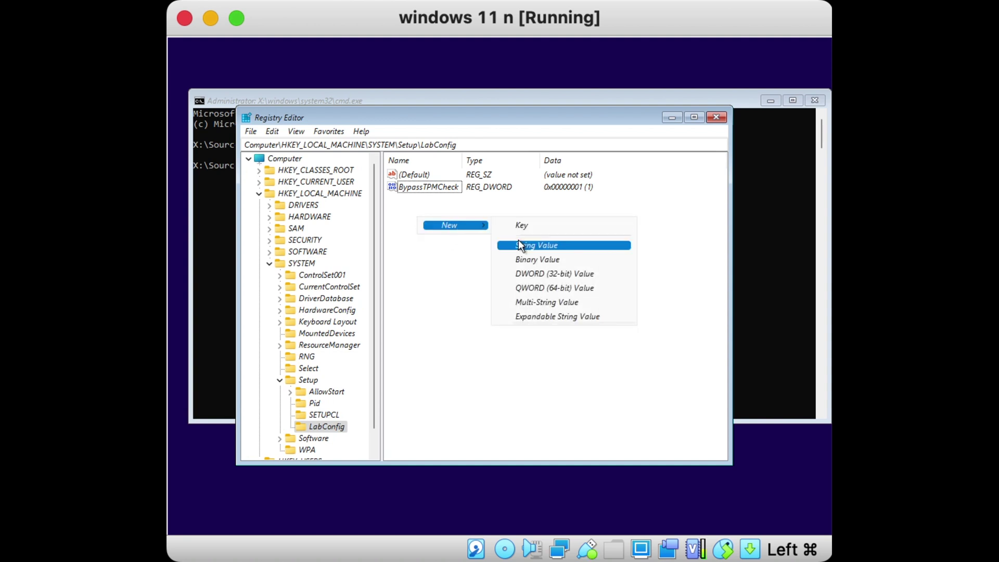
pyautogui.click(532, 268)
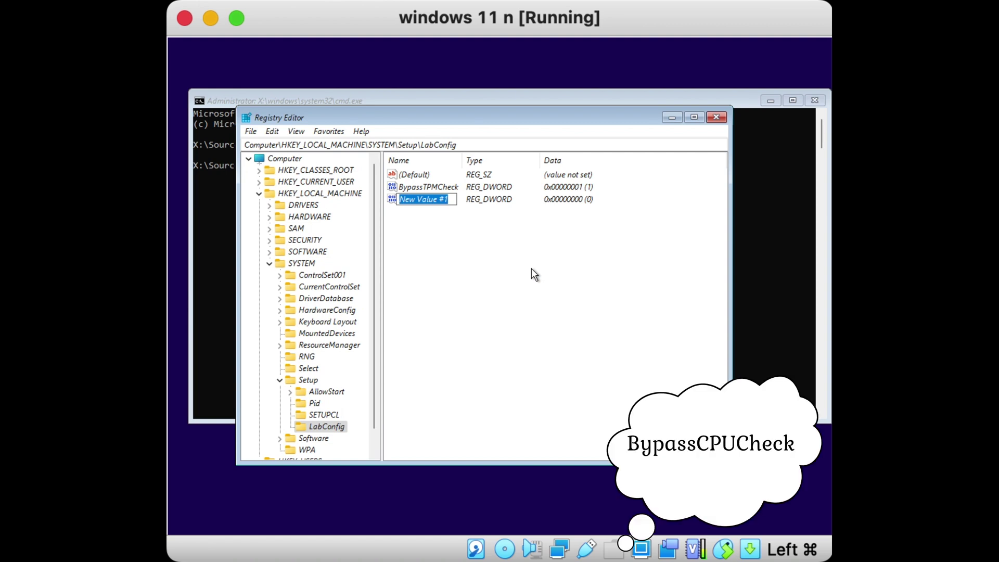
pyautogui.write('BypassC')
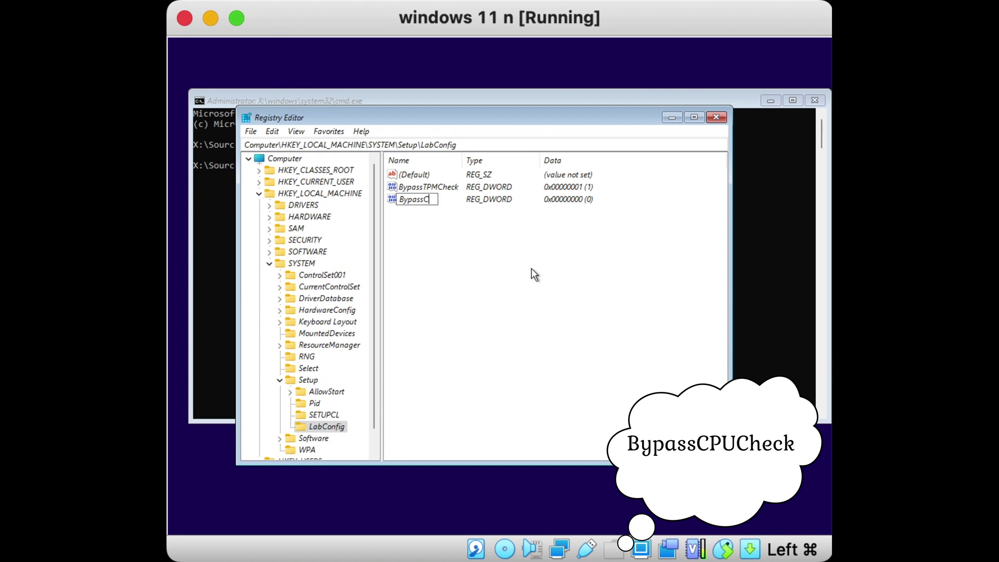
pyautogui.write('PUCheck')
pyautogui.press('Return')
pyautogui.doubleClick(445, 198)
pyautogui.write('1')
pyautogui.click(406, 276)
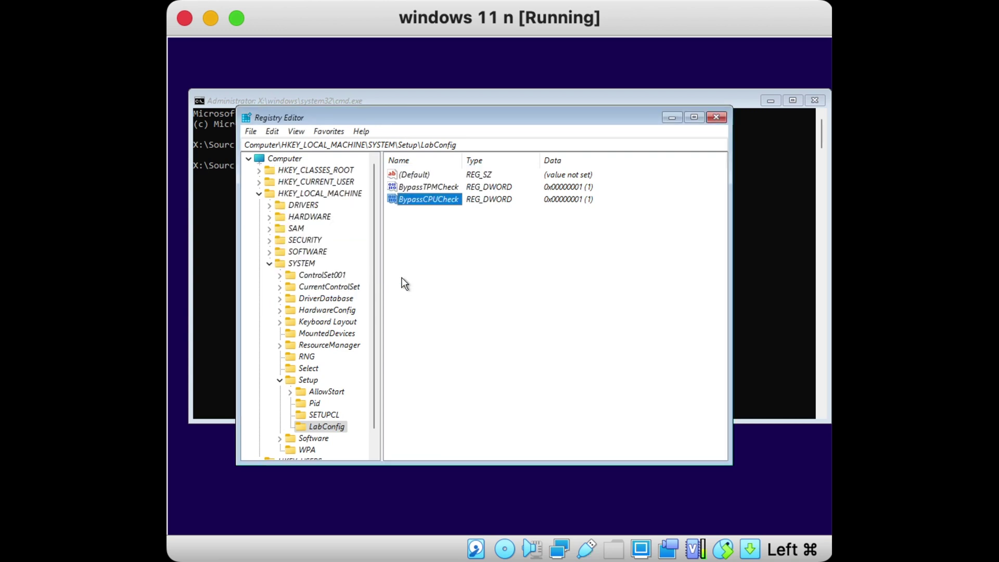
# Step: Add a BypassRAMCheck DWORD (32-bit) value to LabConfig with data 1
pyautogui.rightClick(427, 239)
pyautogui.moveTo(446, 247)
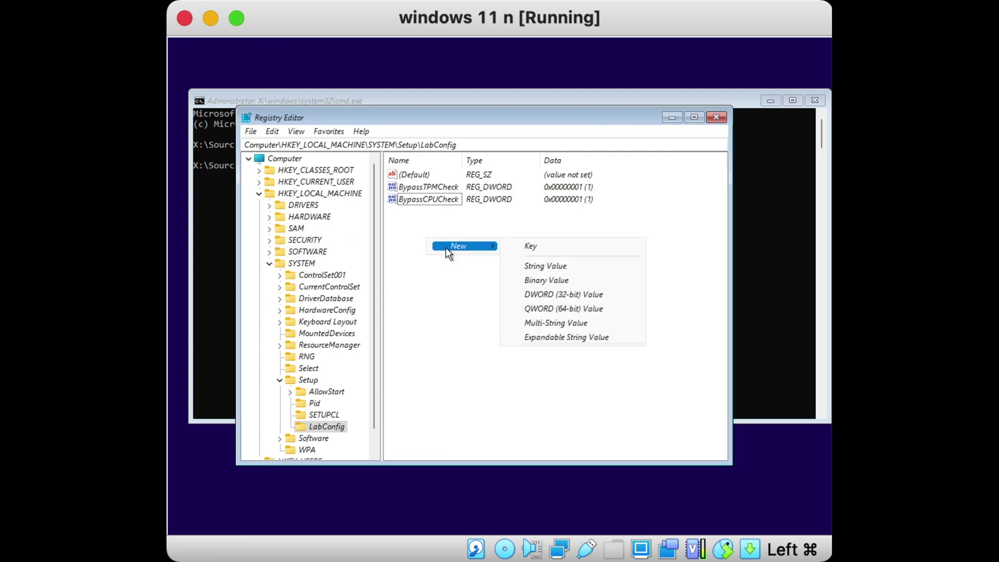
pyautogui.click(550, 295)
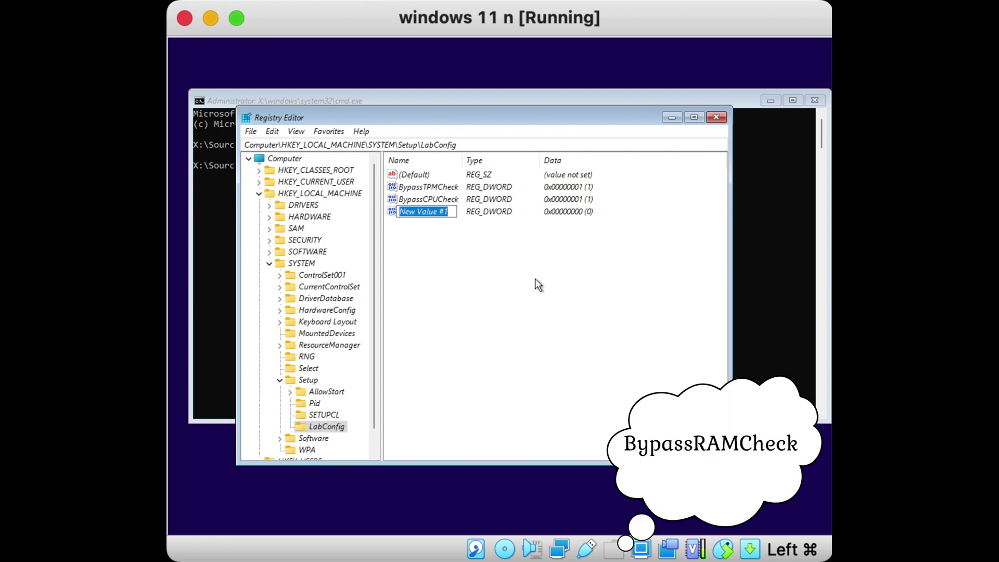
pyautogui.write('Bypass')
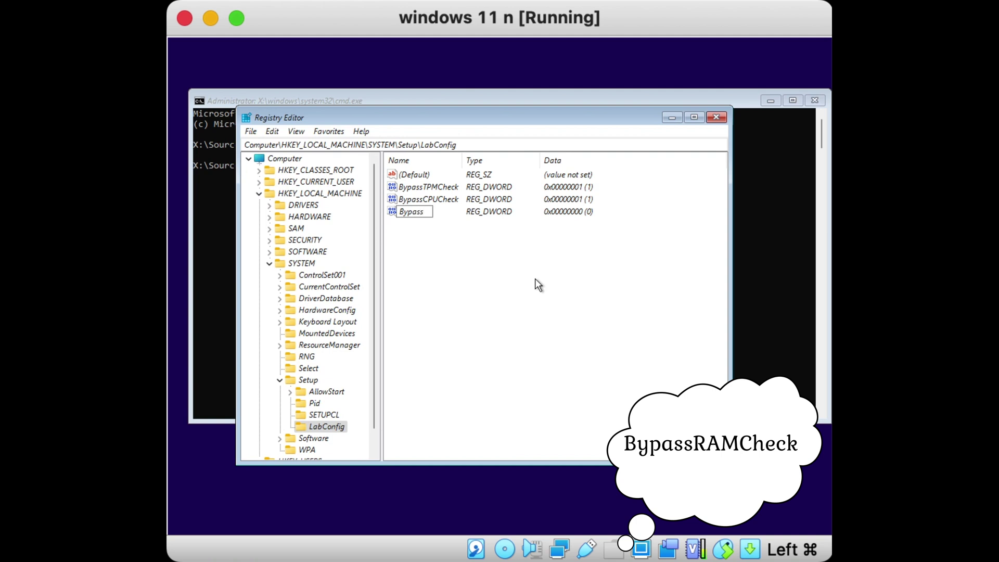
pyautogui.write('RAMCheck')
pyautogui.press('Return')
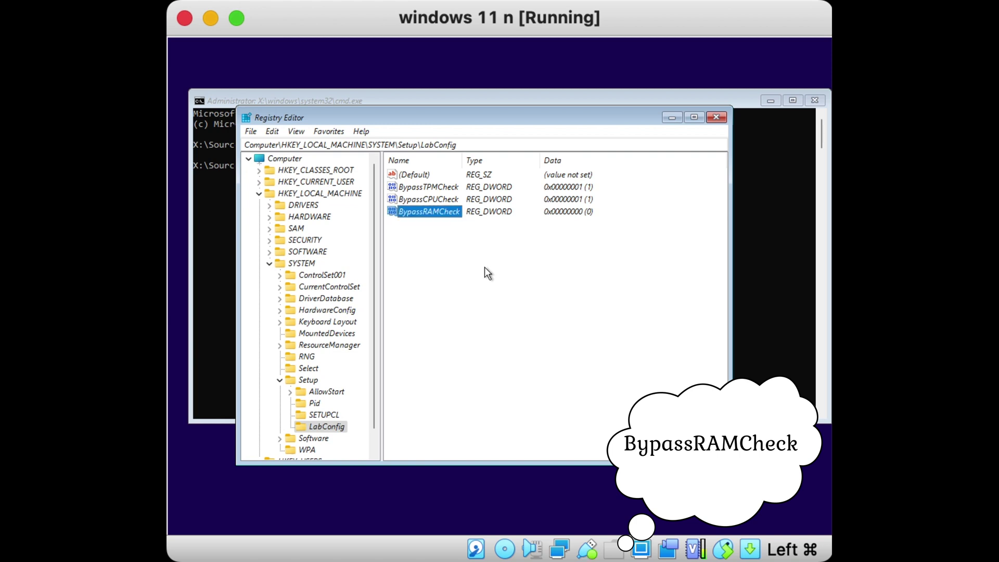
pyautogui.doubleClick(457, 214)
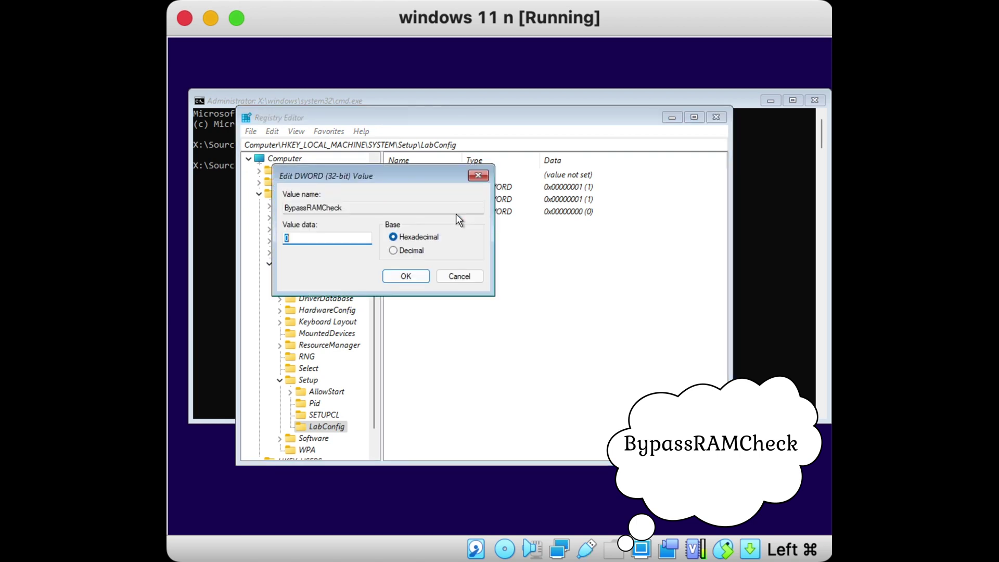
pyautogui.write('1')
pyautogui.click(397, 277)
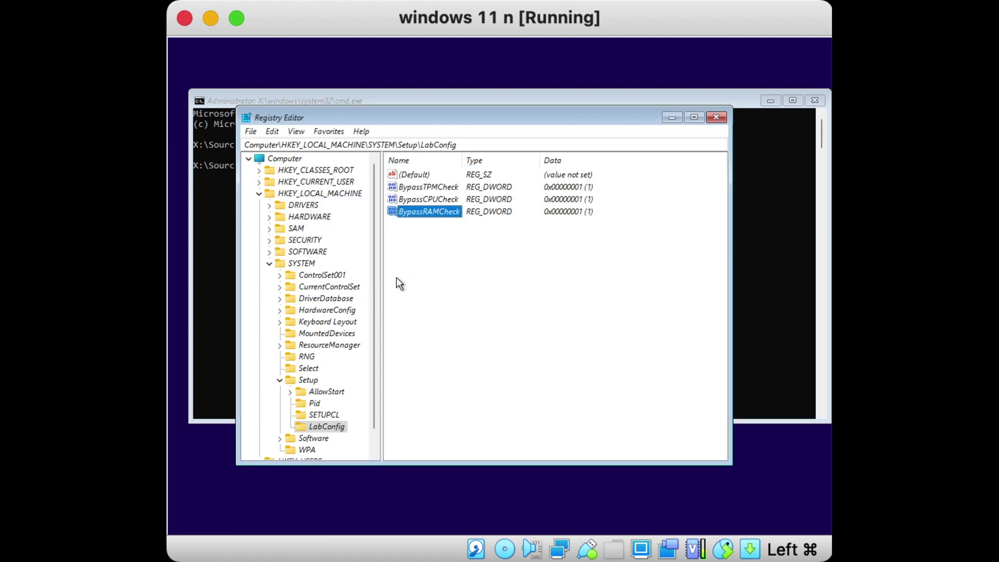
# Step: Add a BypassSecureBootCheck DWORD (32-bit) value to LabConfig with data 1
pyautogui.rightClick(422, 241)
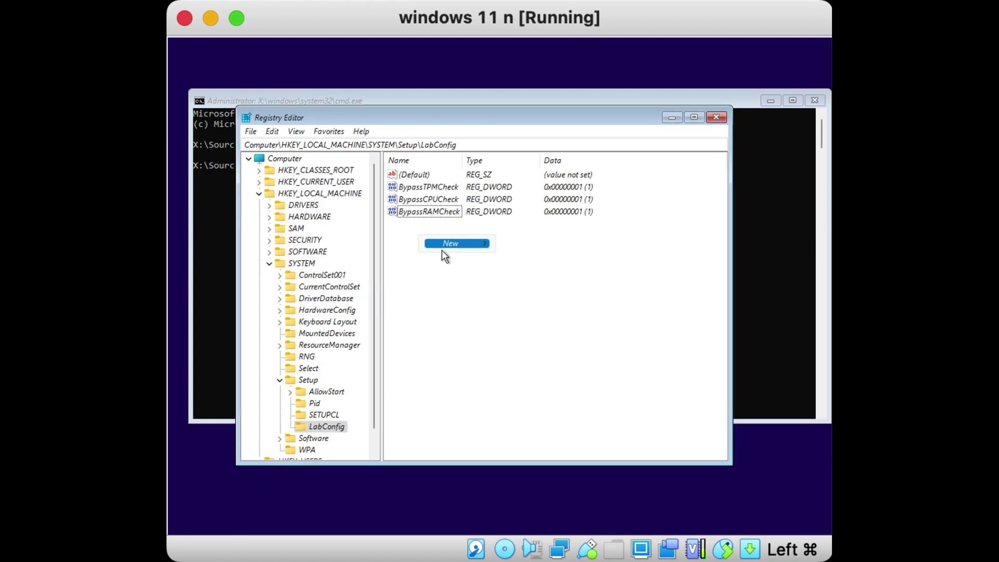
pyautogui.moveTo(441, 248)
pyautogui.click(538, 287)
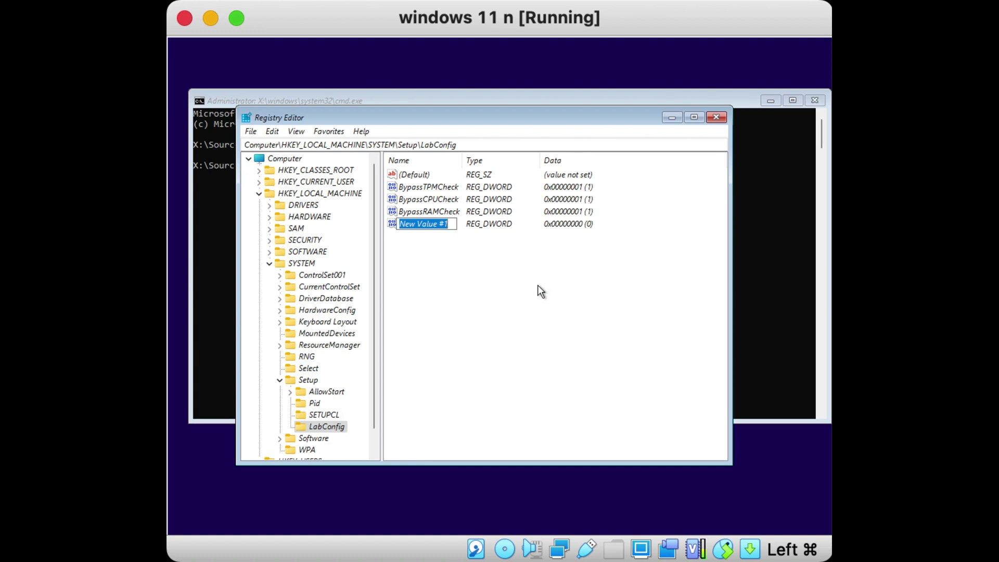
pyautogui.write('B')
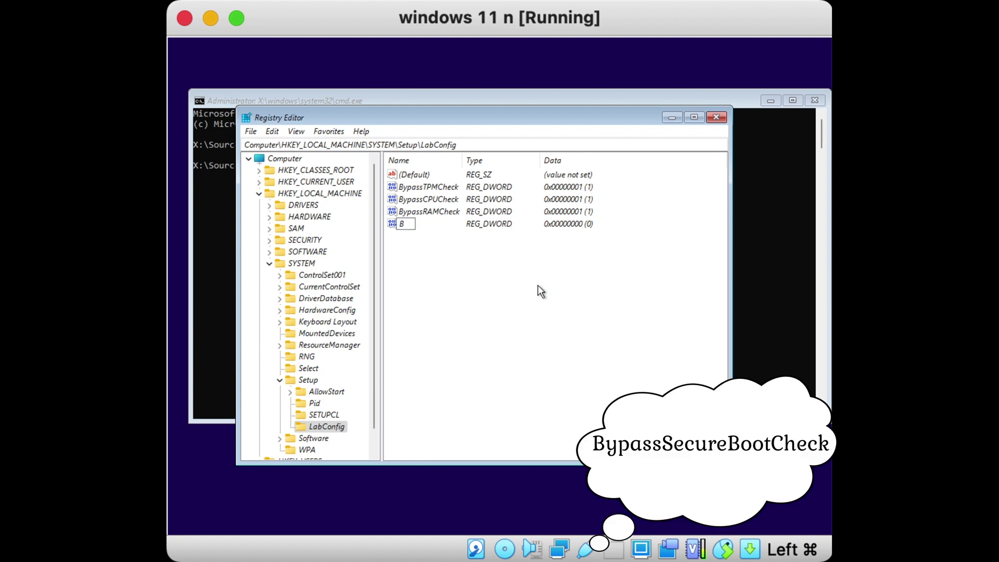
pyautogui.write('ypassSecureBoot')
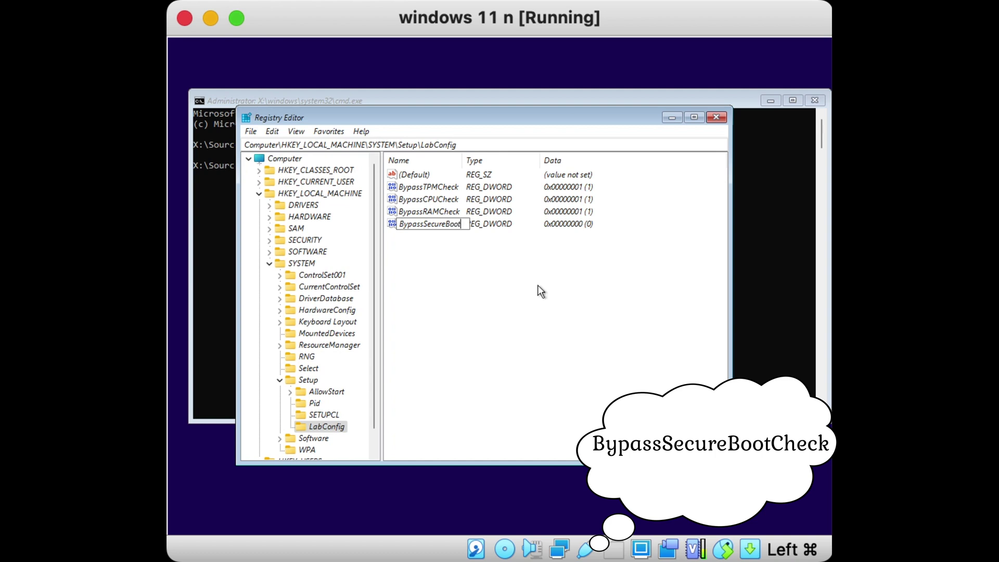
pyautogui.write('Check')
pyautogui.press('Return')
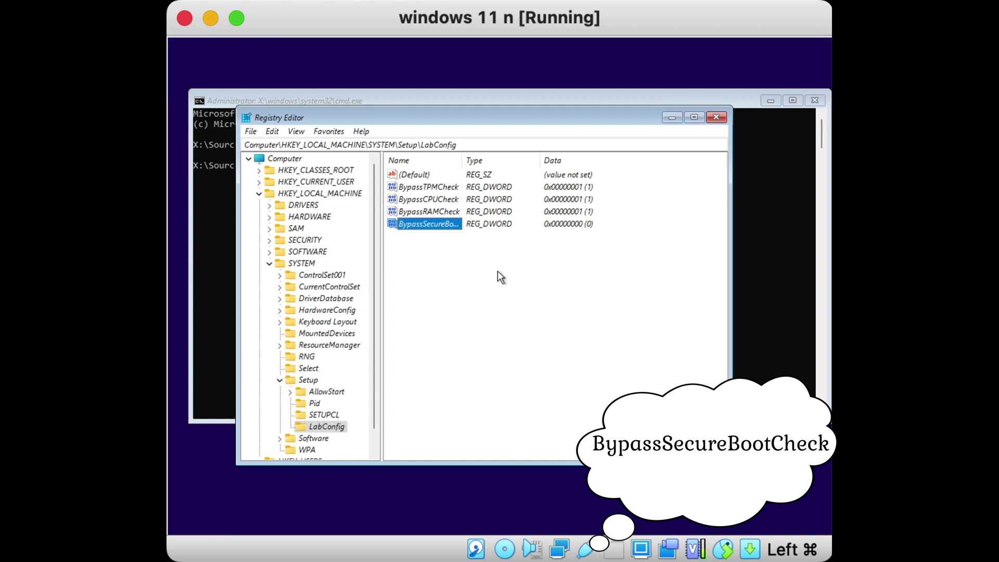
pyautogui.doubleClick(434, 223)
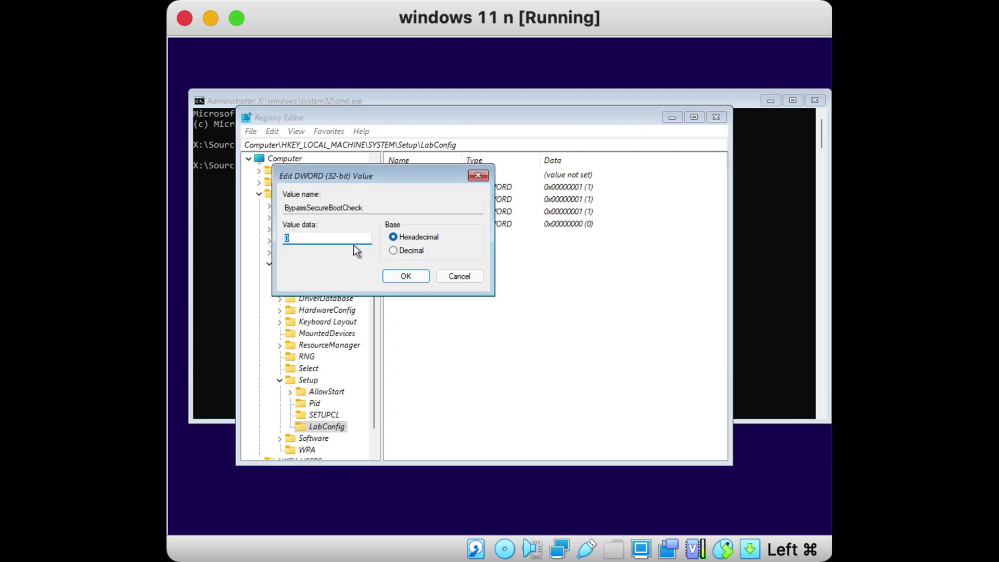
pyautogui.write('1')
pyautogui.click(400, 277)
pyautogui.click(453, 291)
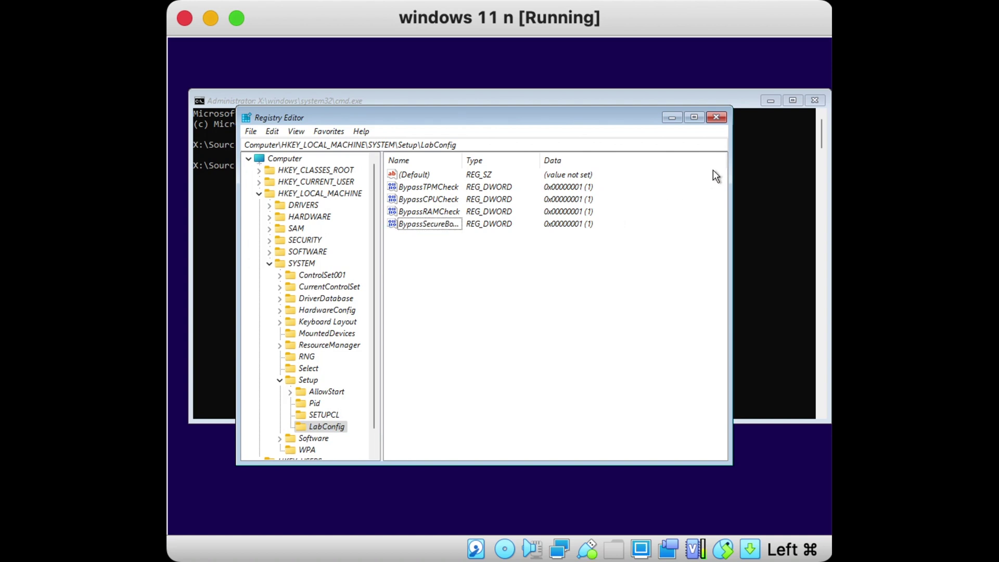
# Step: Close Registry Editor and Command Prompt, then restart the Windows installation with Install now
pyautogui.click(716, 119)
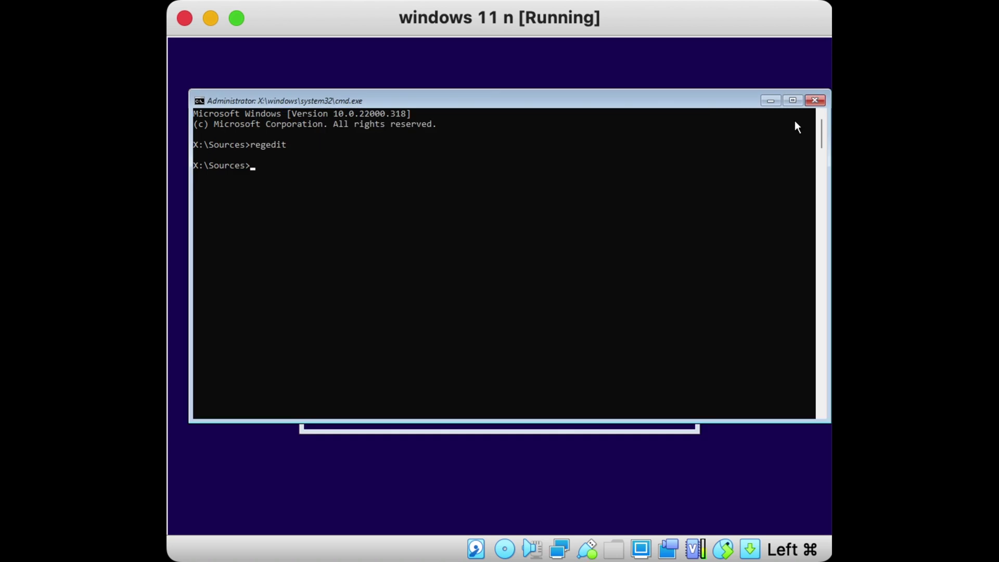
pyautogui.click(815, 100)
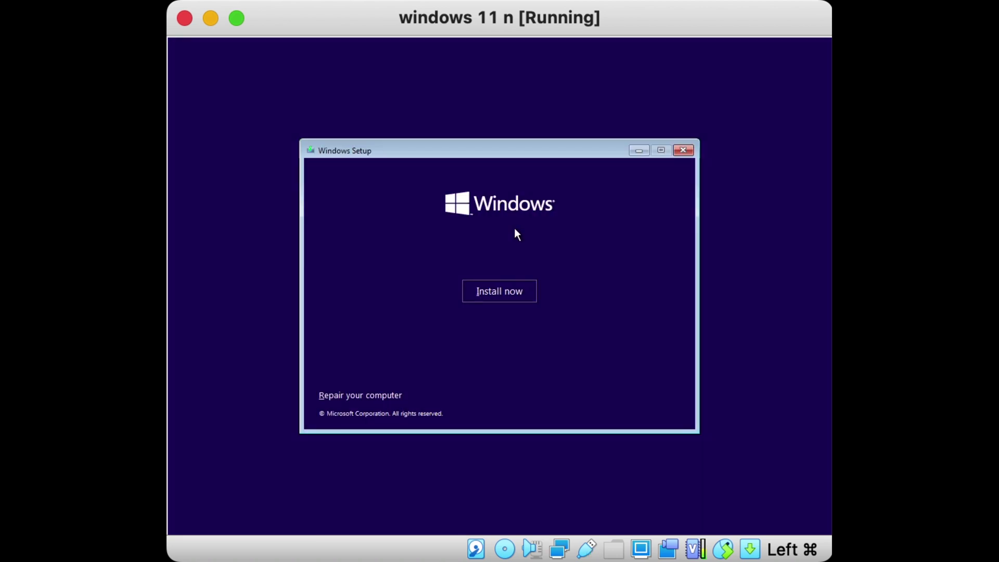
pyautogui.click(495, 291)
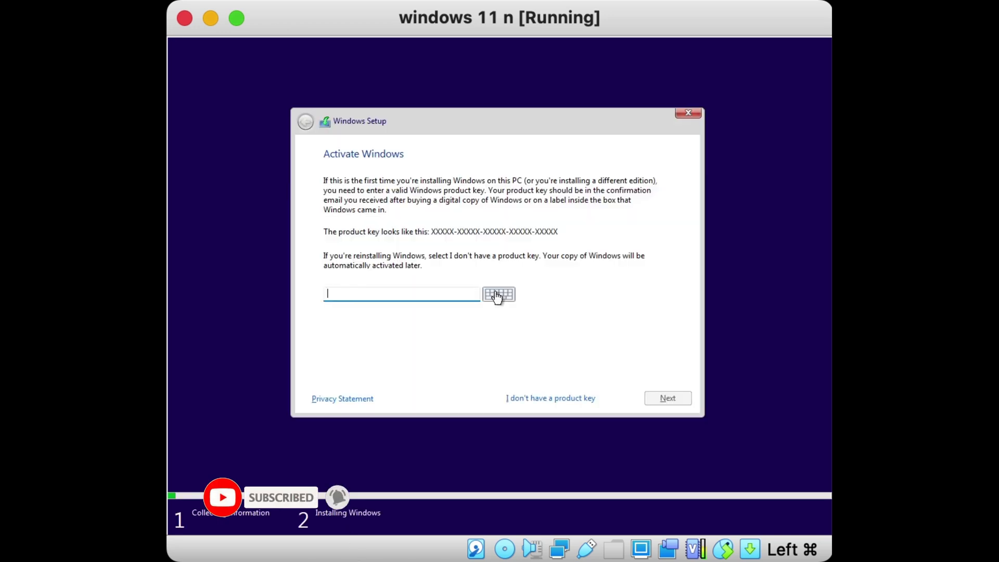
# Step: Skip the product key, choose Windows 11 Pro, and tick acceptance of the Microsoft license terms
pyautogui.click(545, 398)
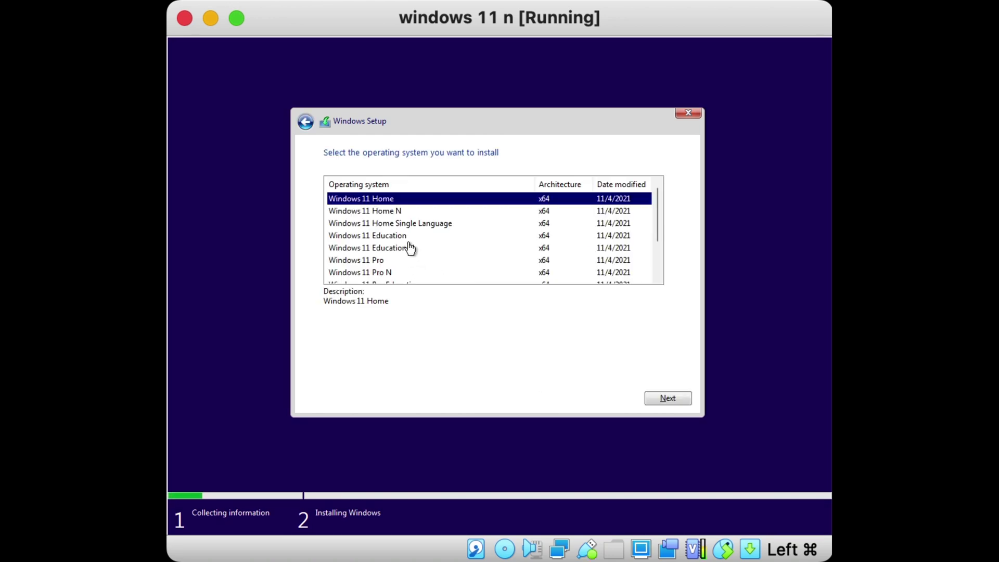
pyautogui.click(393, 262)
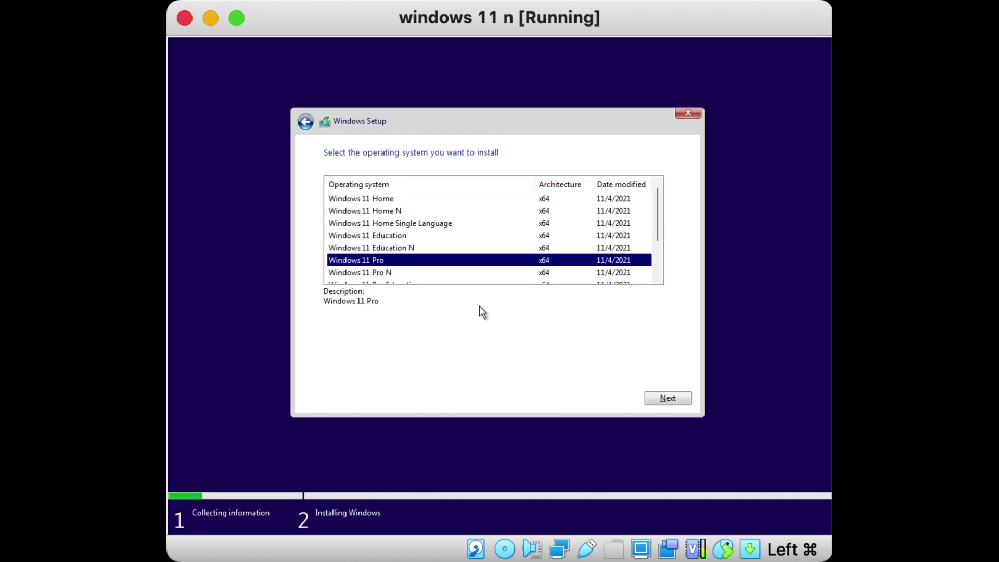
pyautogui.click(664, 398)
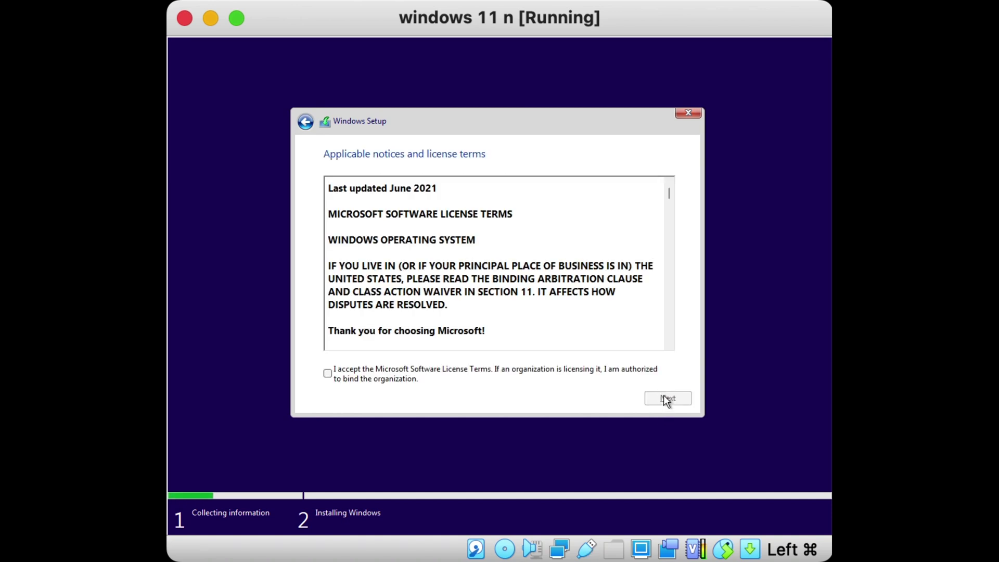
pyautogui.click(328, 375)
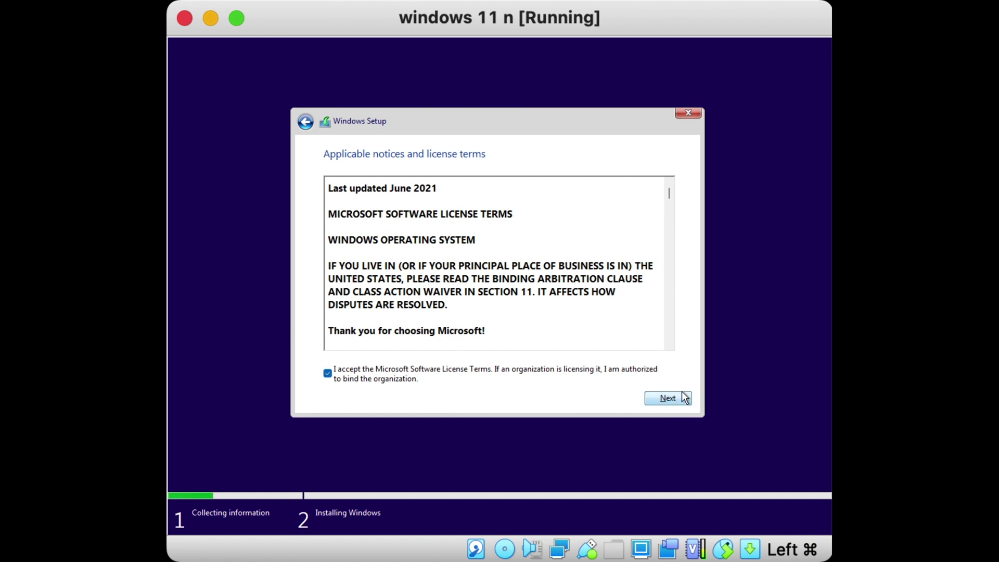